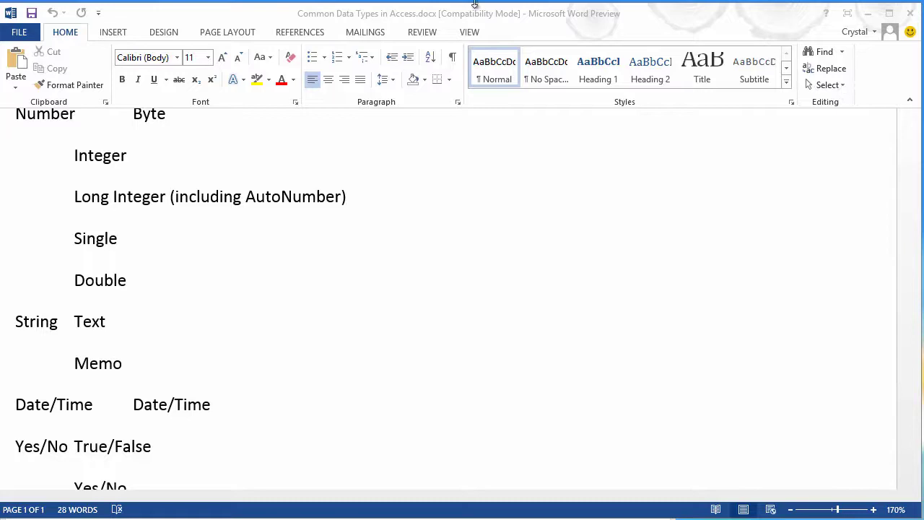
Show formatting marks and zoom out to about 70% to see the whole page
left_click(452, 61)
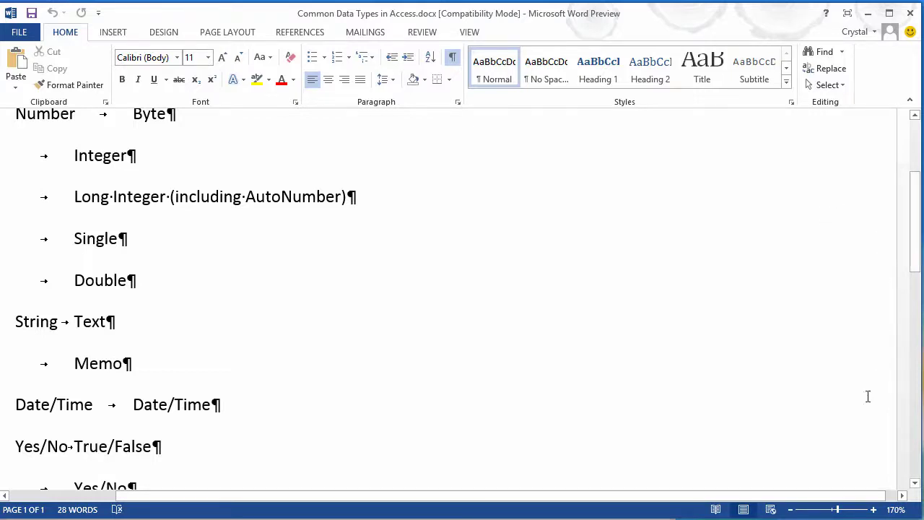
left_click(790, 510)
left_click(791, 510)
left_click(790, 509)
left_click(790, 510)
left_click(791, 510)
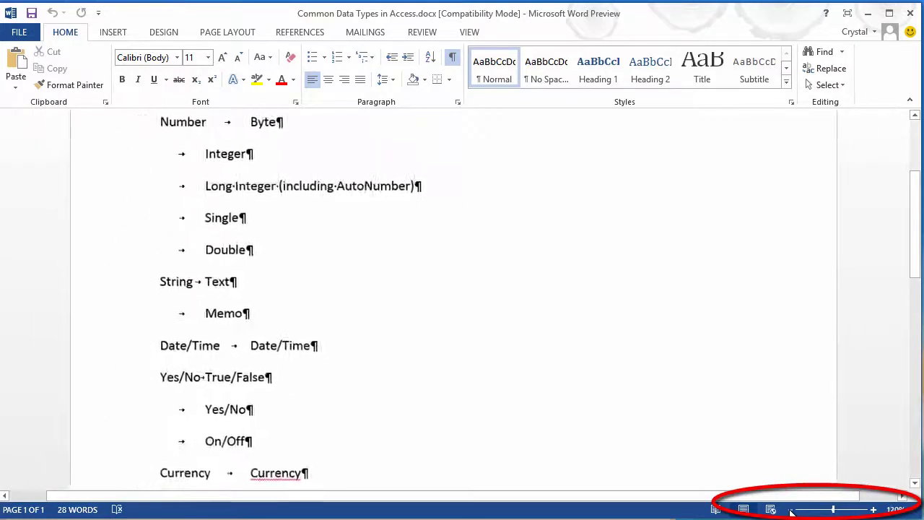
left_click(791, 510)
left_click(790, 510)
left_click(790, 509)
left_click(790, 509)
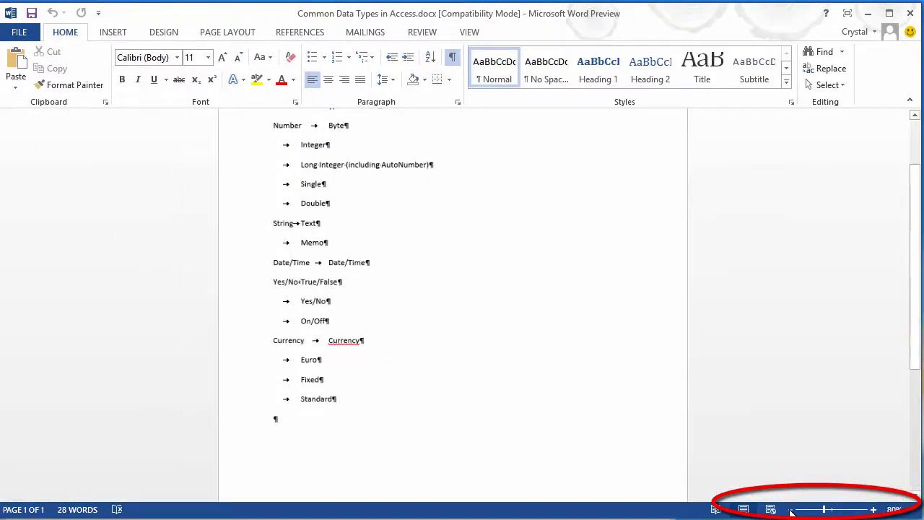
left_click(791, 509)
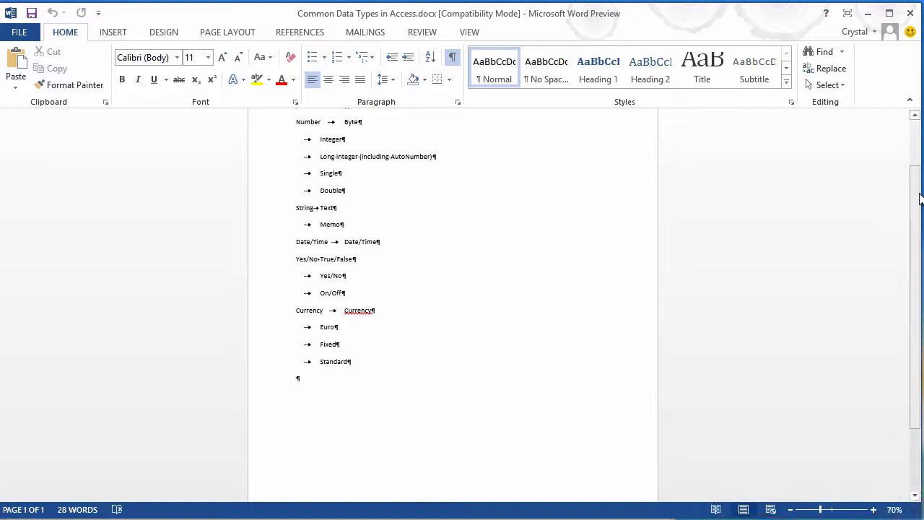
Convert the selected data types list into a two-column table separated at tabs
left_click_drag(910, 216, 911, 172)
left_click_drag(350, 433, 243, 190)
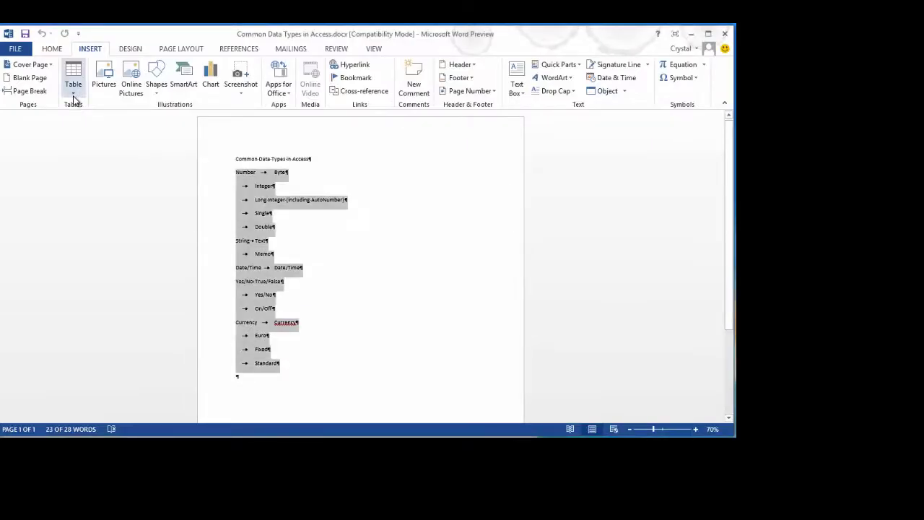
left_click(74, 97)
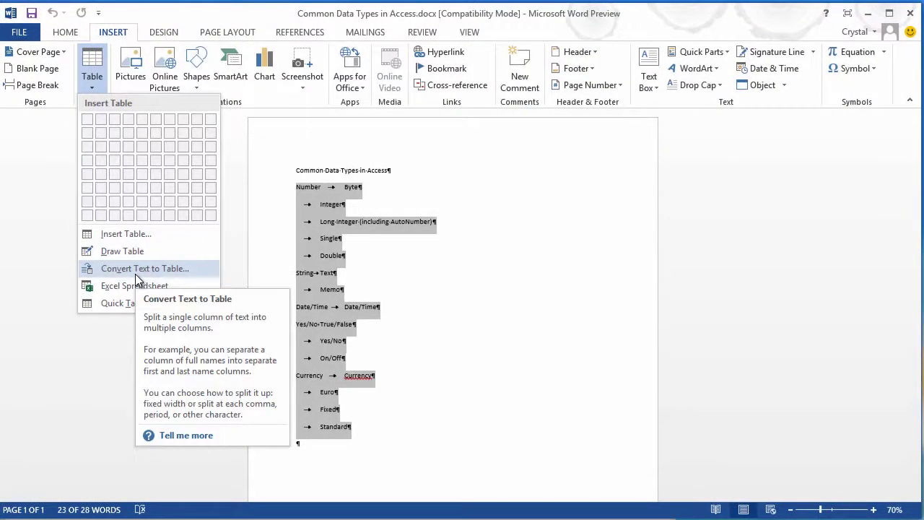
left_click(135, 269)
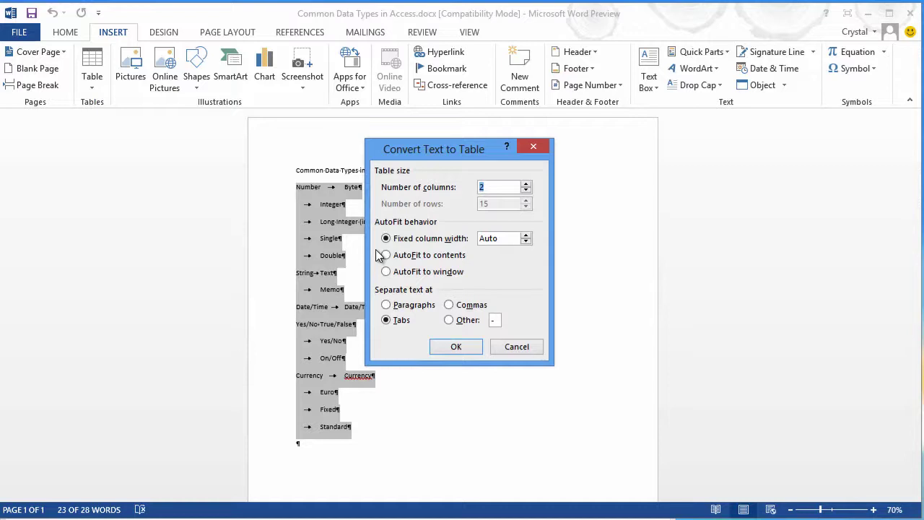
left_click(455, 348)
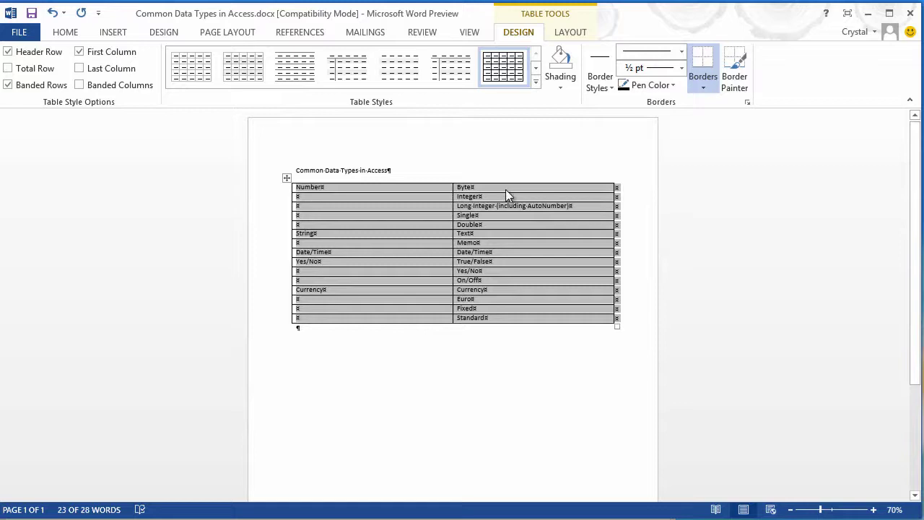
left_click(506, 180)
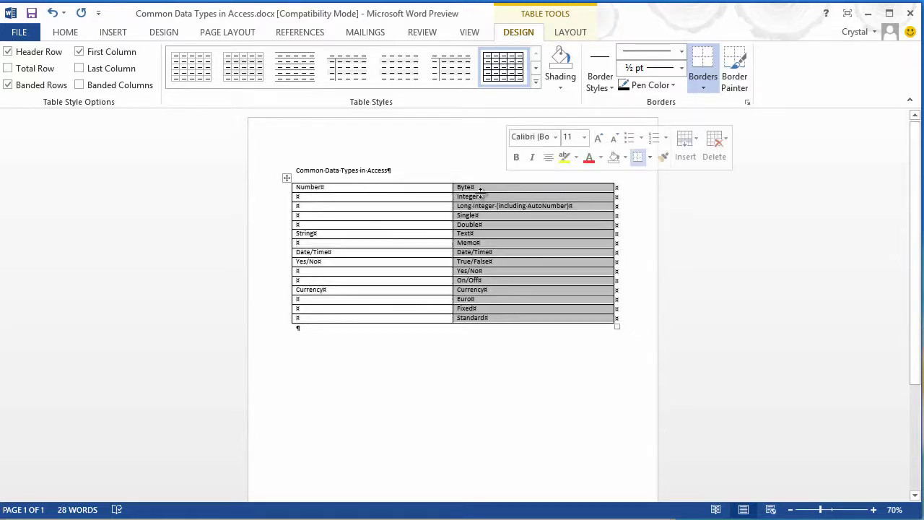
Turn off the Show/Hide ¶ formatting marks
left_click(65, 32)
left_click(453, 58)
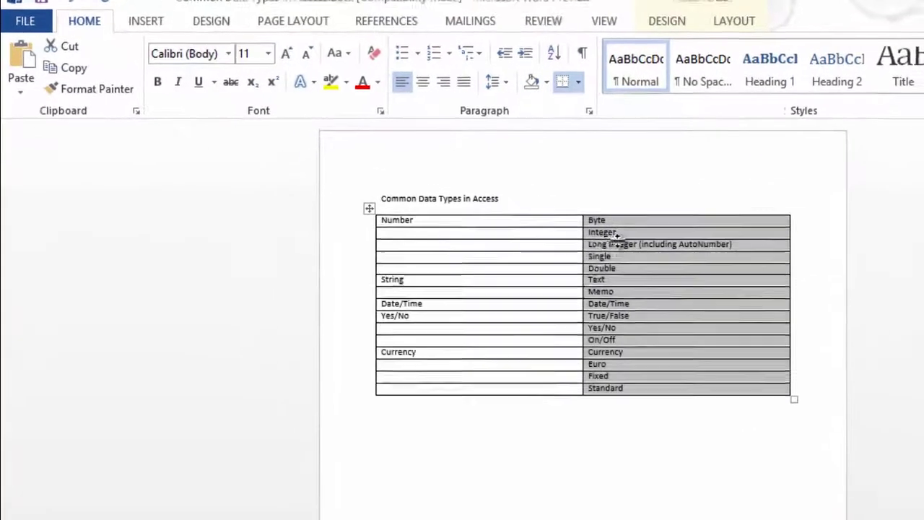
left_click(647, 268)
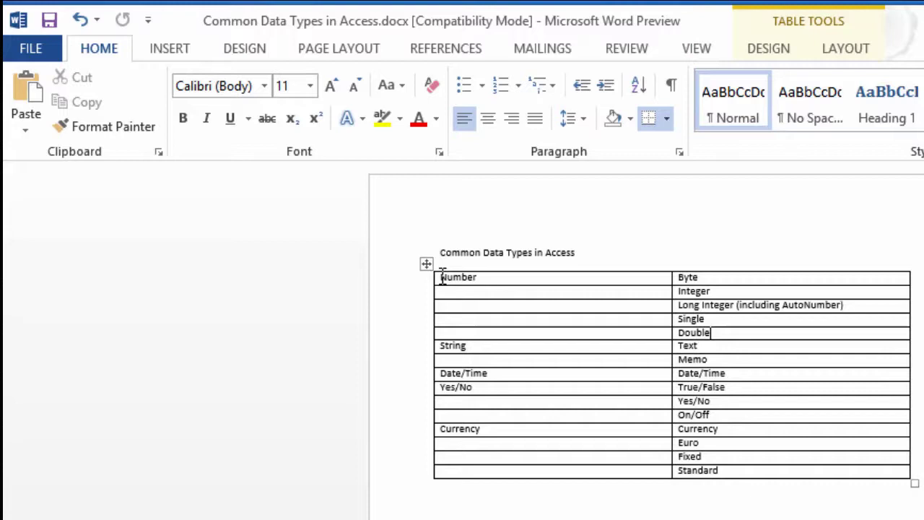
Merge the Number cell with the four empty cells below it
left_click_drag(441, 276, 471, 328)
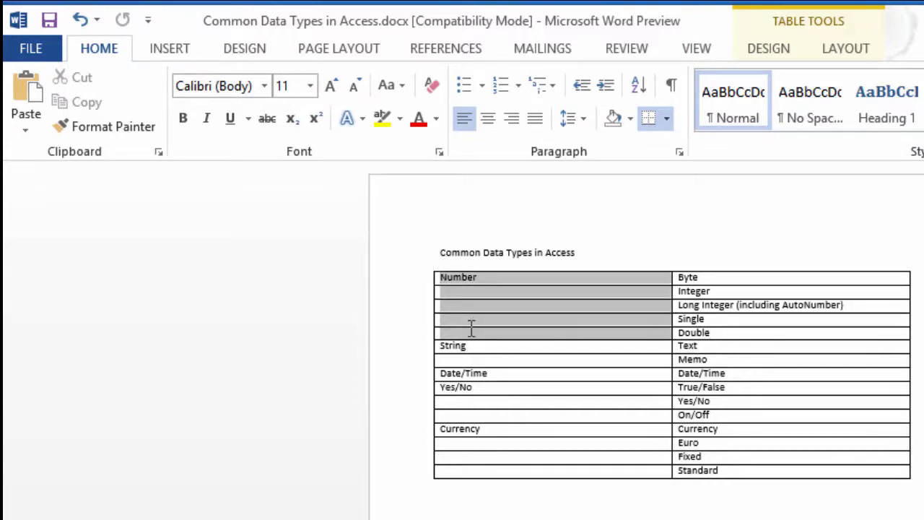
right_click(456, 295)
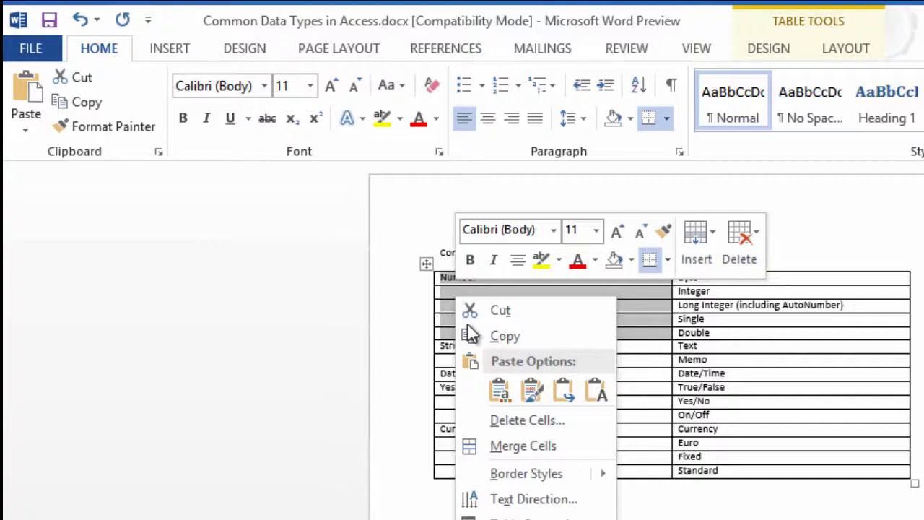
left_click(520, 447)
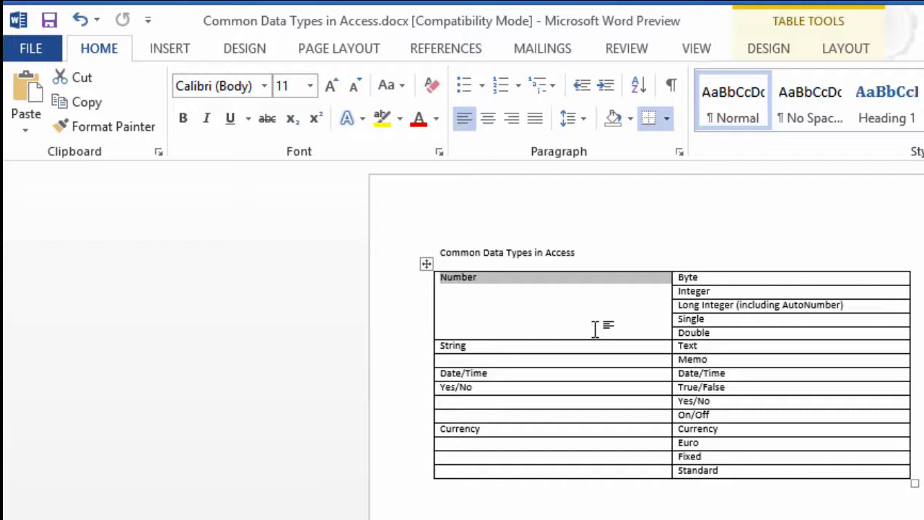
left_click(426, 263)
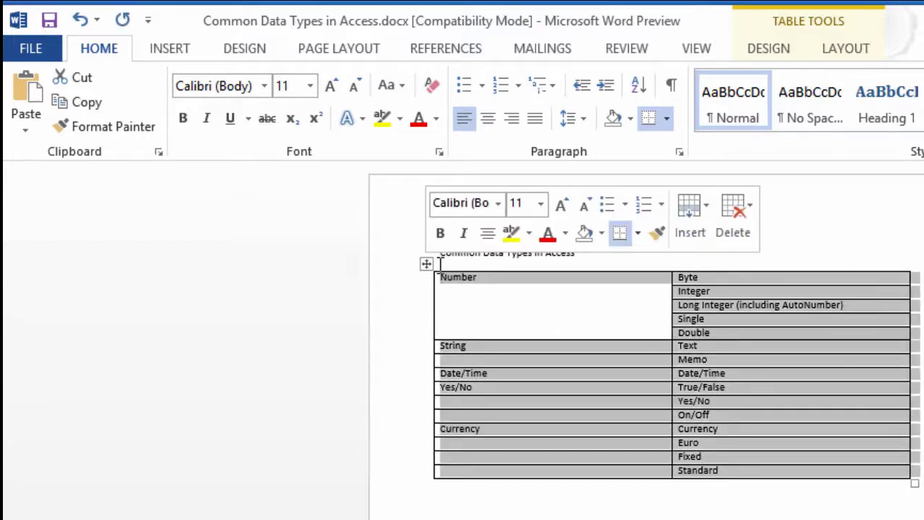
Set the table's cell vertical alignment to Center in Table Properties
right_click(426, 265)
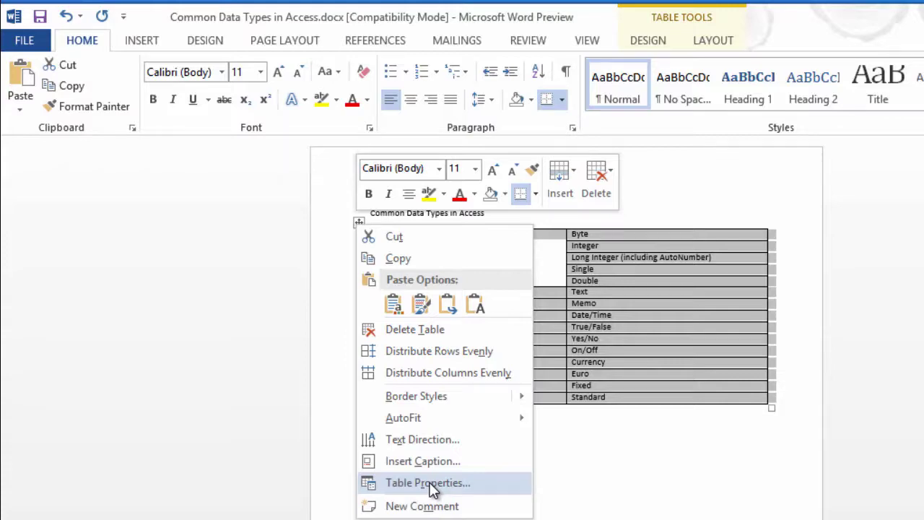
left_click(433, 489)
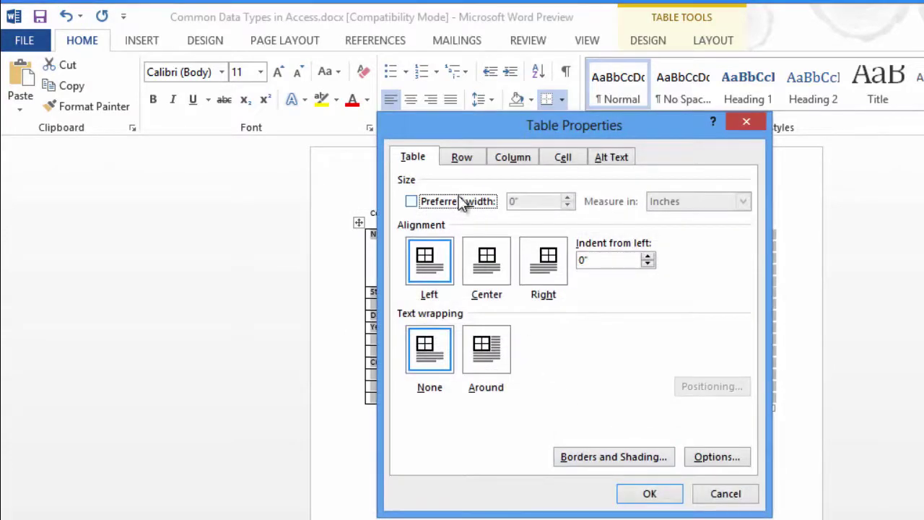
left_click(563, 158)
left_click(489, 269)
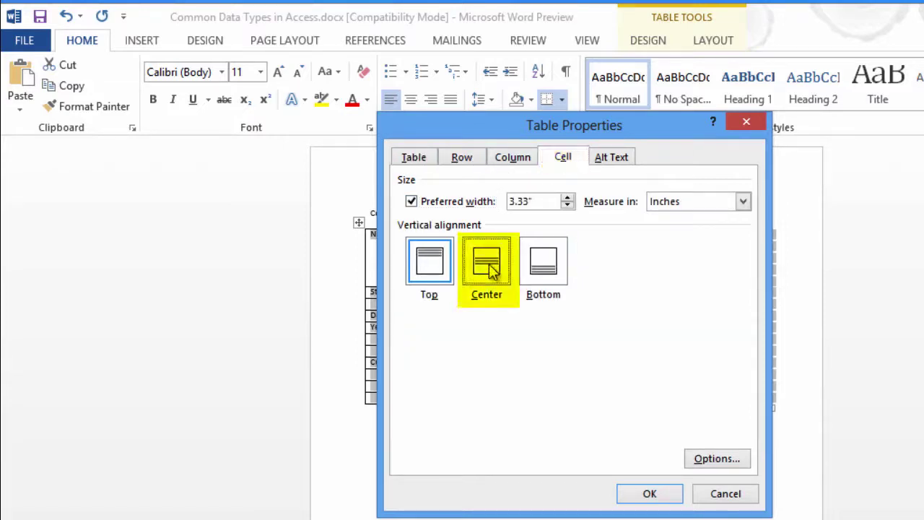
left_click(650, 494)
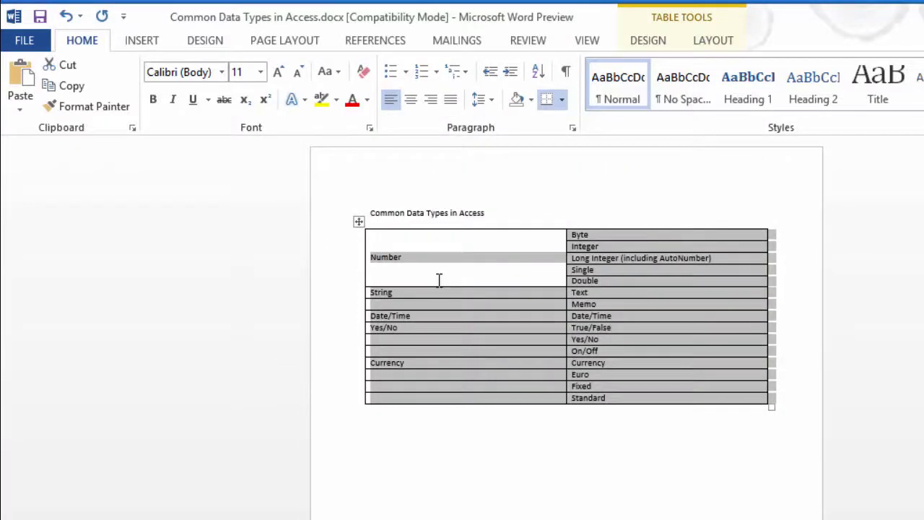
Merge the String cell with the empty cell below it
left_click(437, 282)
left_click(418, 294)
left_click_drag(418, 294, 418, 303)
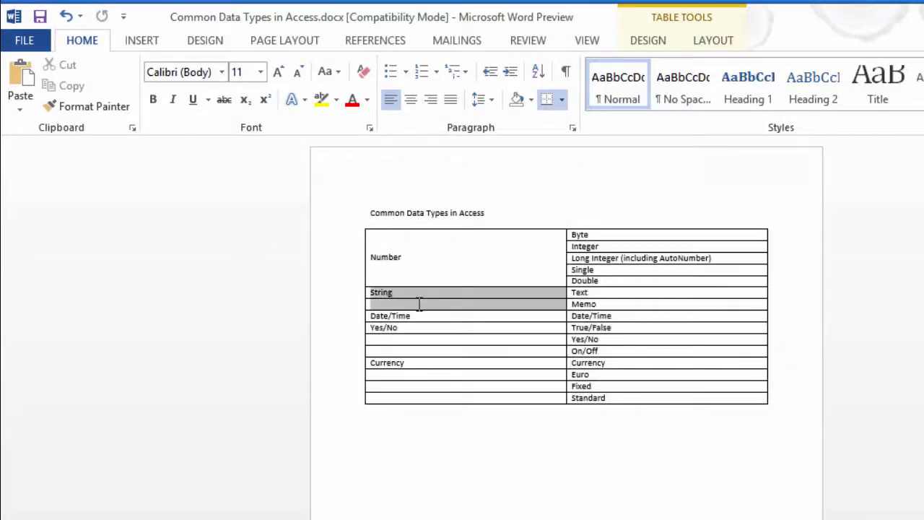
right_click(419, 303)
left_click(442, 428)
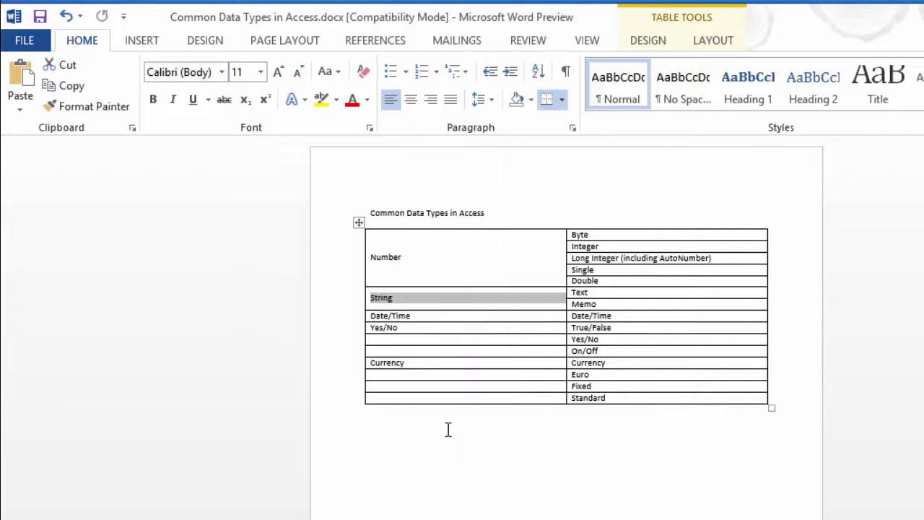
Merge the Yes/No cells and the Currency cells into single cells each
left_click_drag(417, 328, 416, 351)
right_click(415, 347)
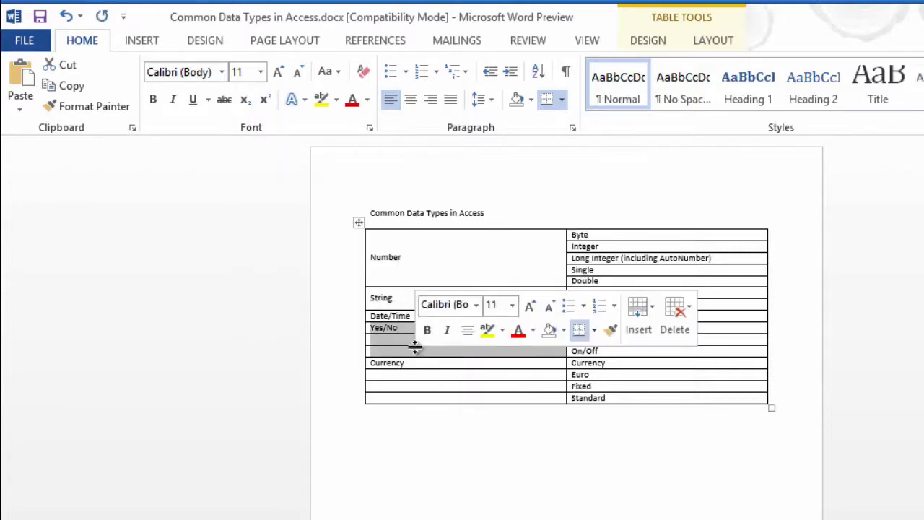
right_click(404, 335)
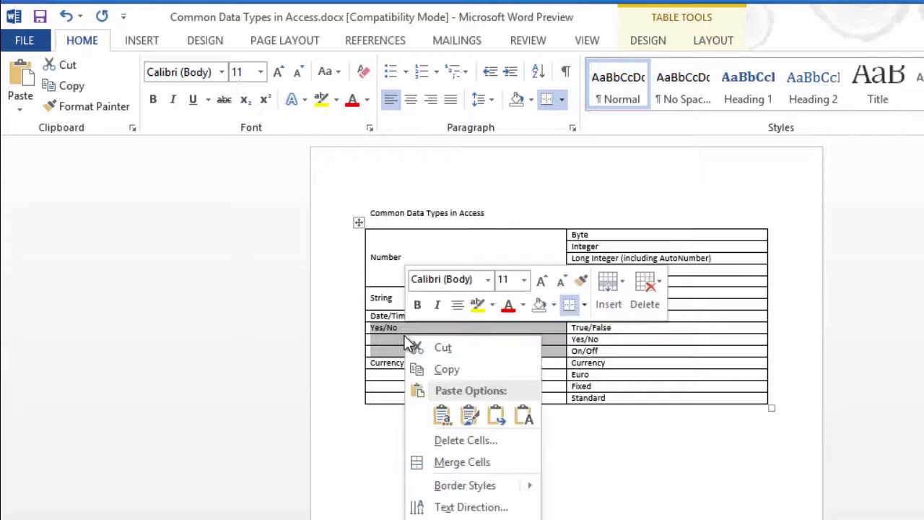
left_click(434, 462)
left_click_drag(415, 368, 411, 395)
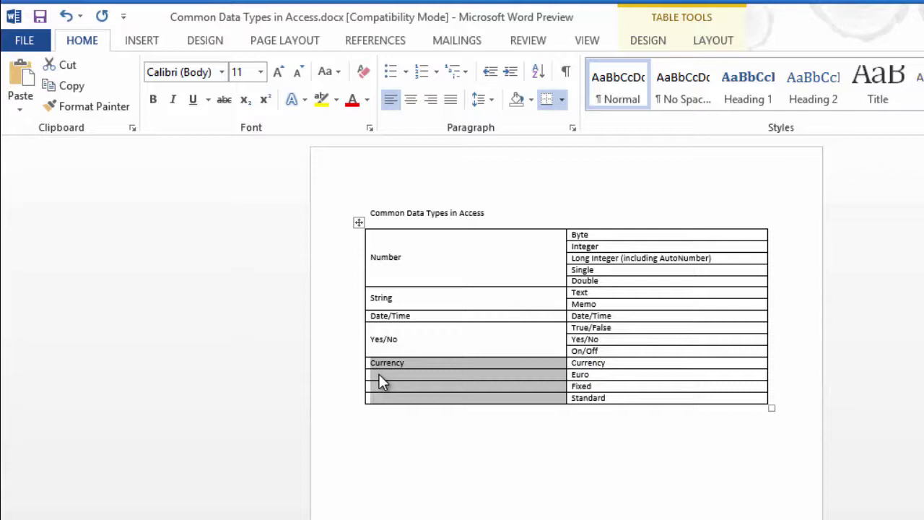
right_click(379, 374)
left_click(411, 499)
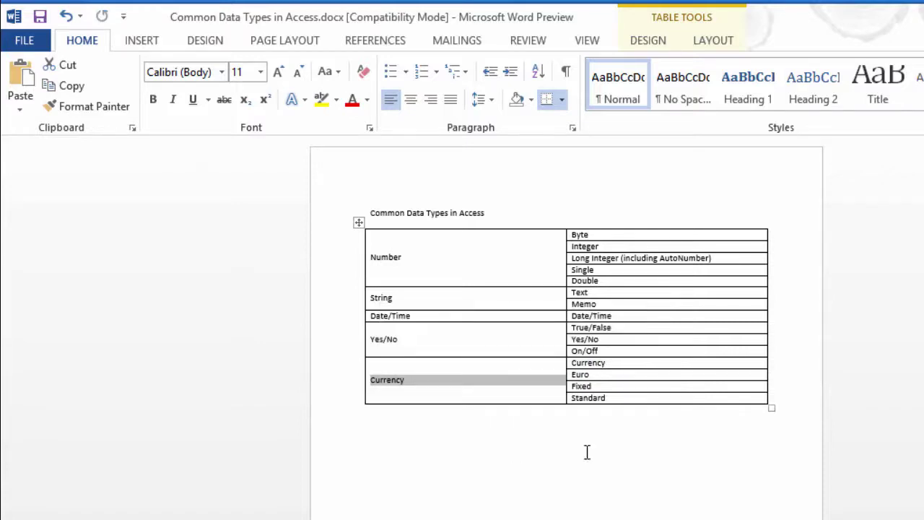
left_click(727, 499)
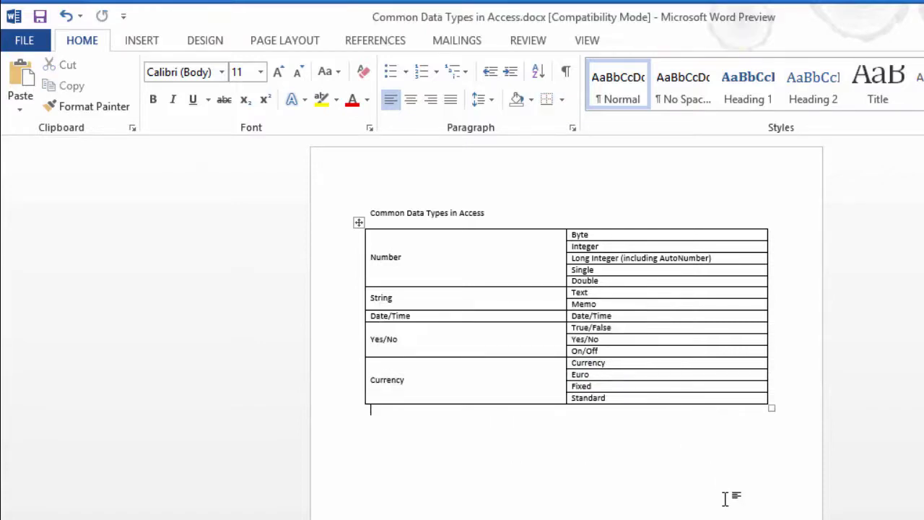
Apply grey borders to all cells of the table via Borders and Shading
left_click(357, 222)
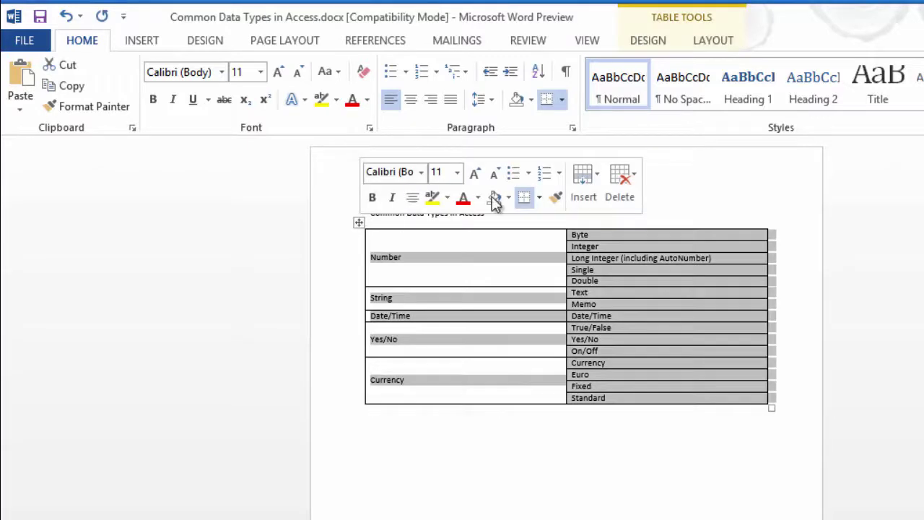
left_click(563, 103)
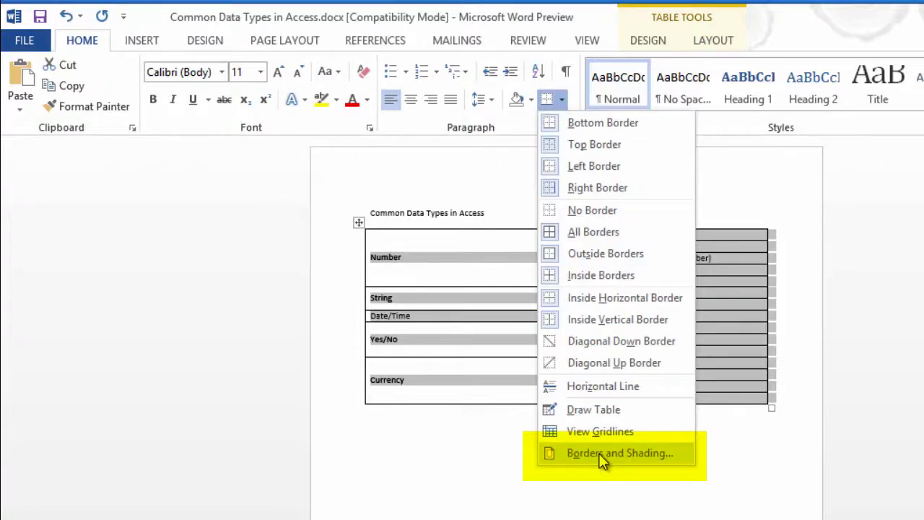
left_click(602, 453)
left_click(566, 355)
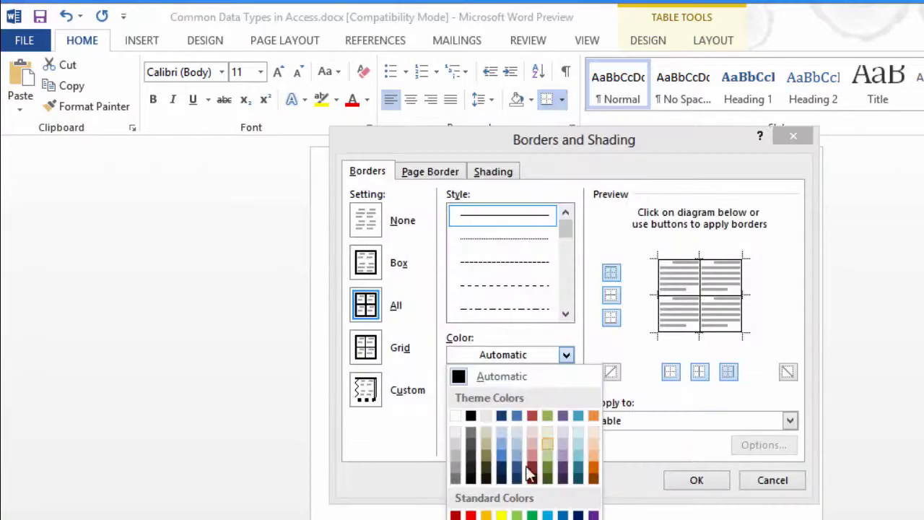
left_click(456, 471)
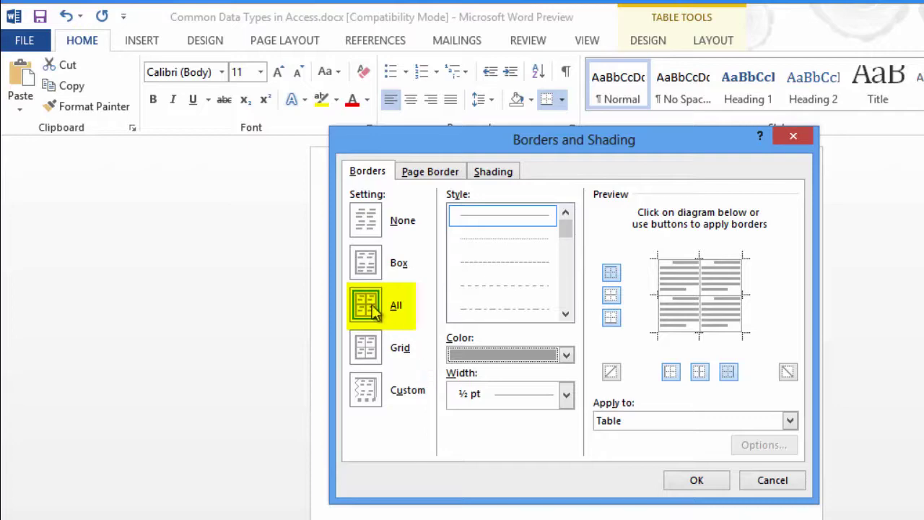
left_click(698, 480)
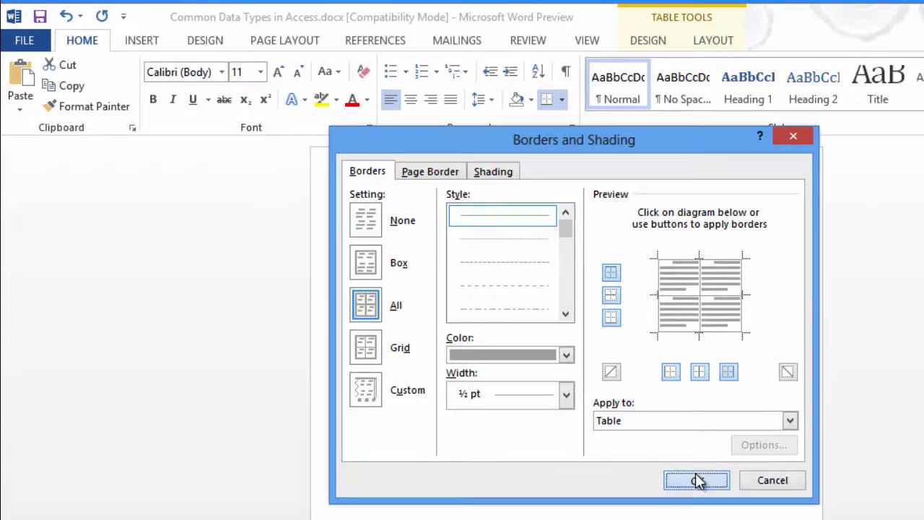
left_click(656, 472)
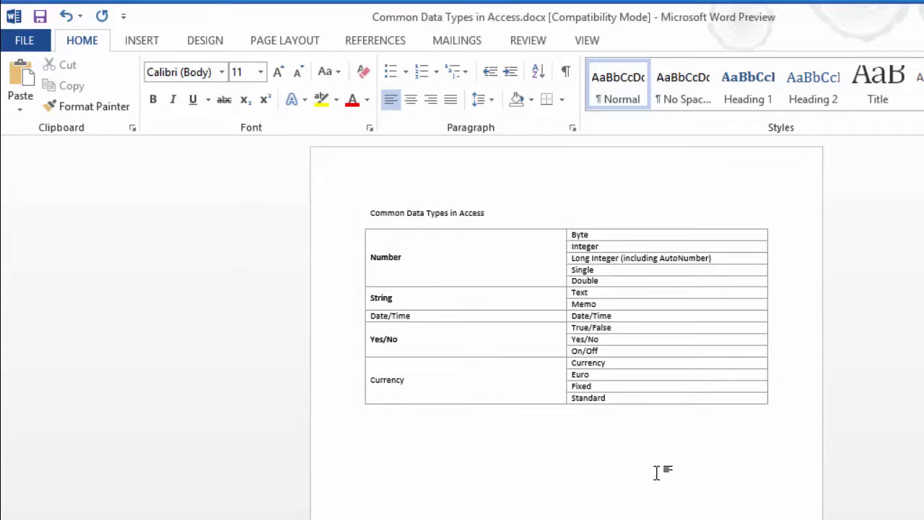
Delete the old 'Common Data Types in Access' title line
left_click(495, 212)
left_click_drag(492, 211, 362, 217)
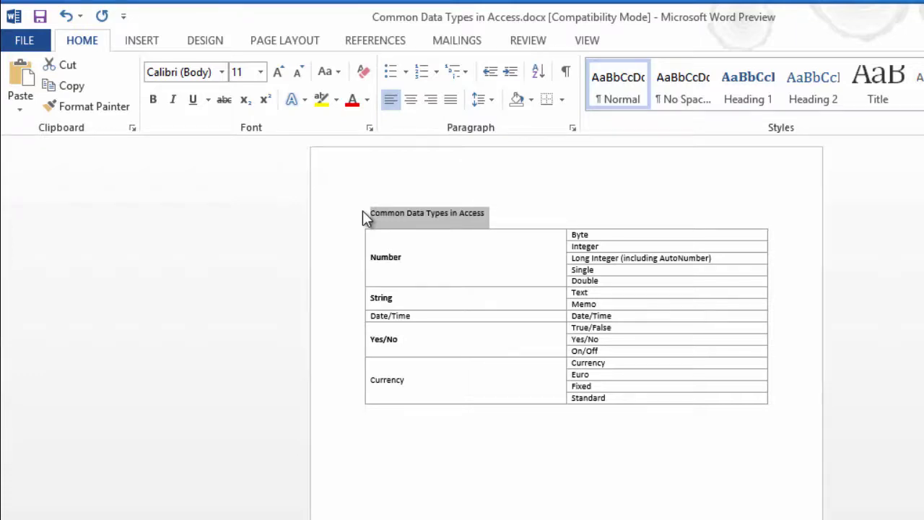
key("Delete")
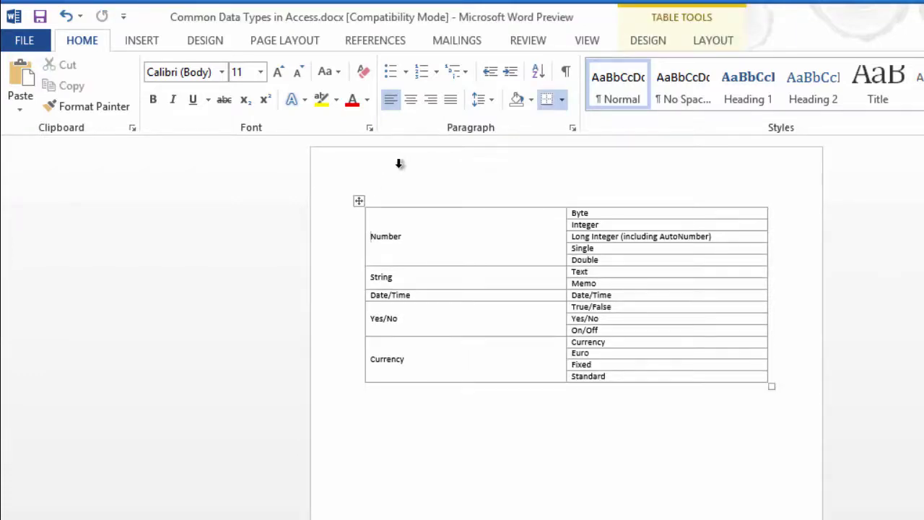
Insert the caption 'Table 1. Common Data Types in Access' and add a blank line below the table
left_click(369, 36)
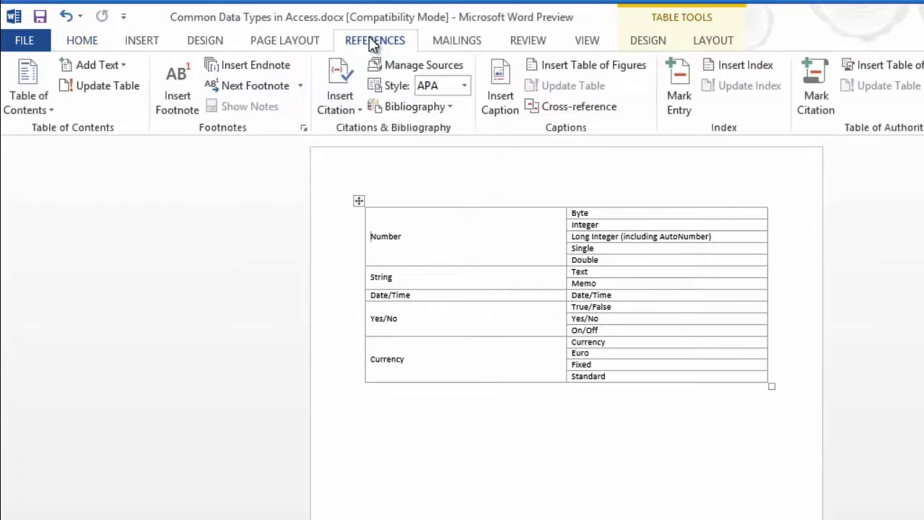
left_click(508, 108)
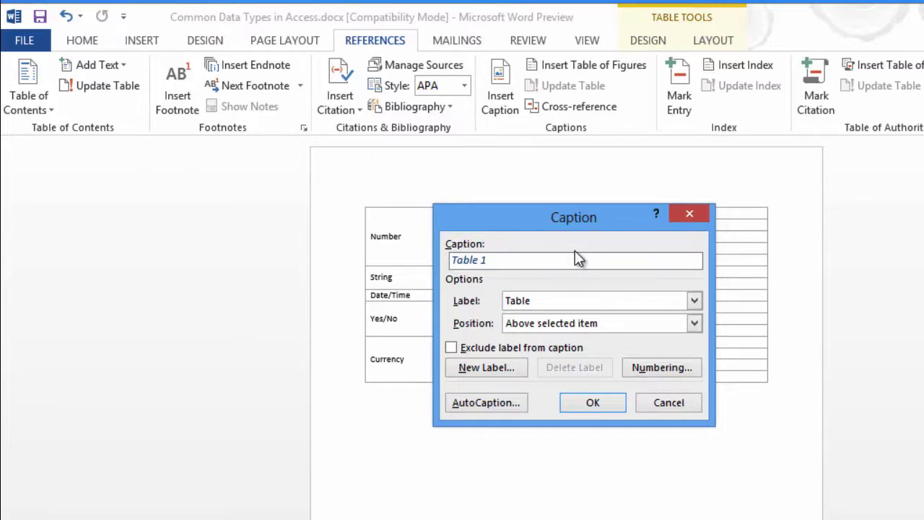
type(".")
key("ctrl+v")
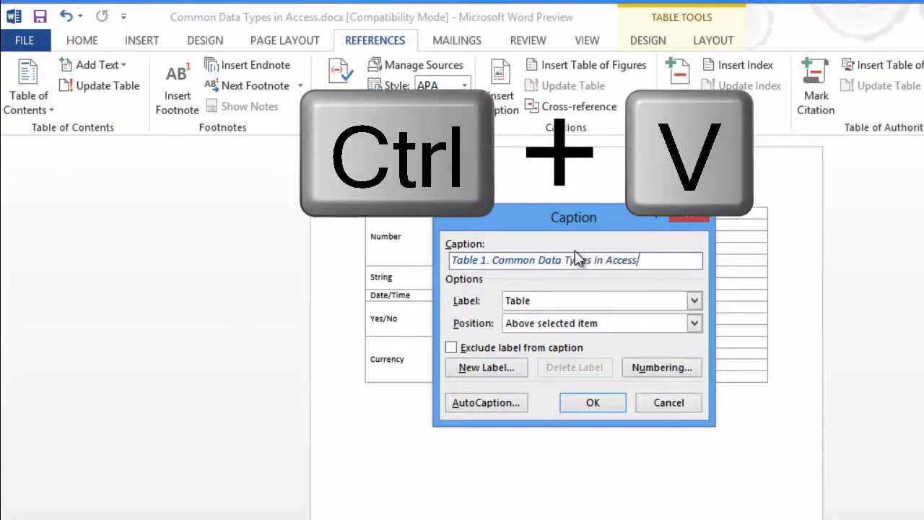
left_click(582, 402)
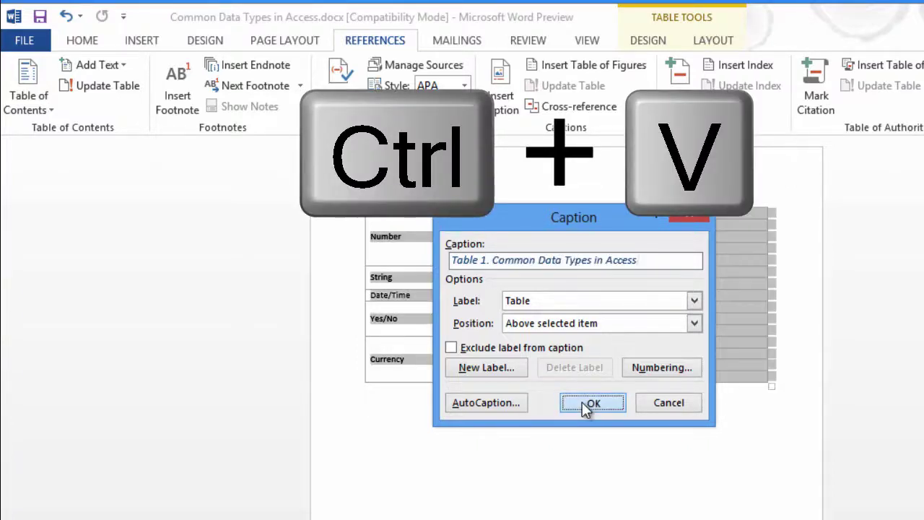
left_click(777, 416)
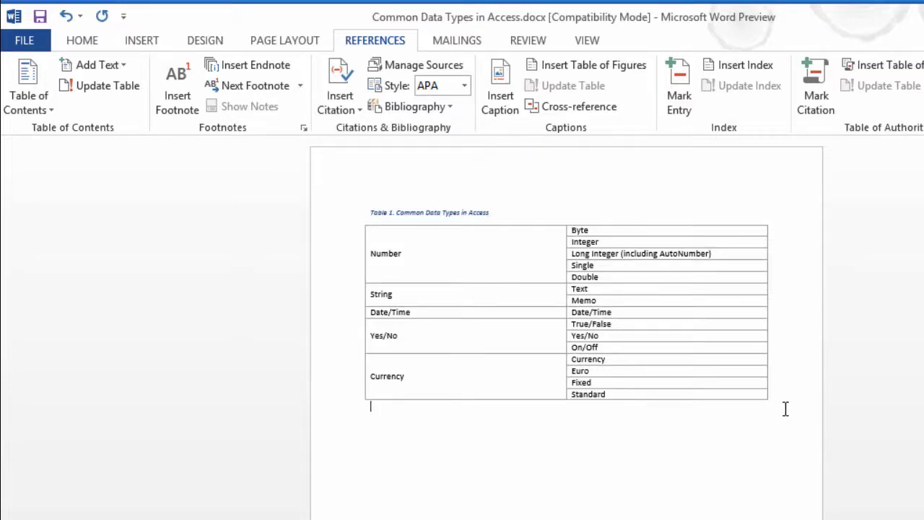
key("Return")
Insert a table of figures that lists Table-labelled captions
scroll(786, 408, "down", 5)
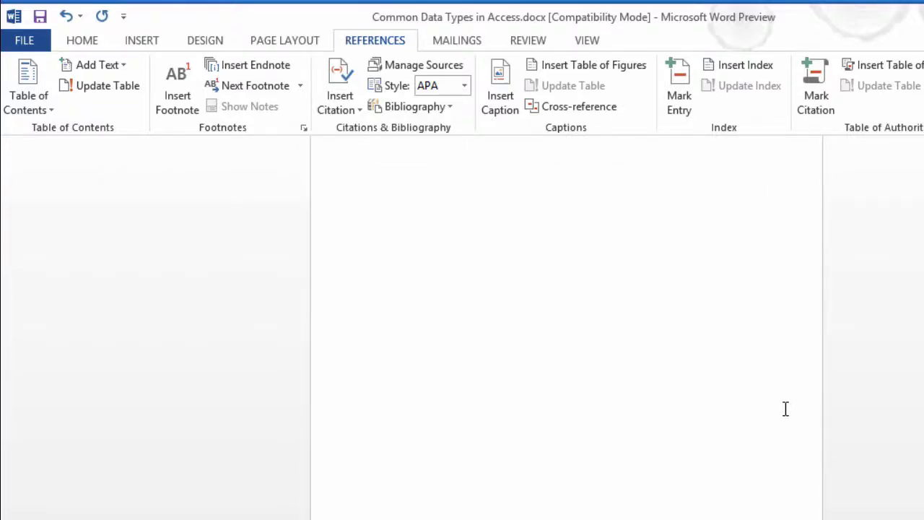
left_click(546, 66)
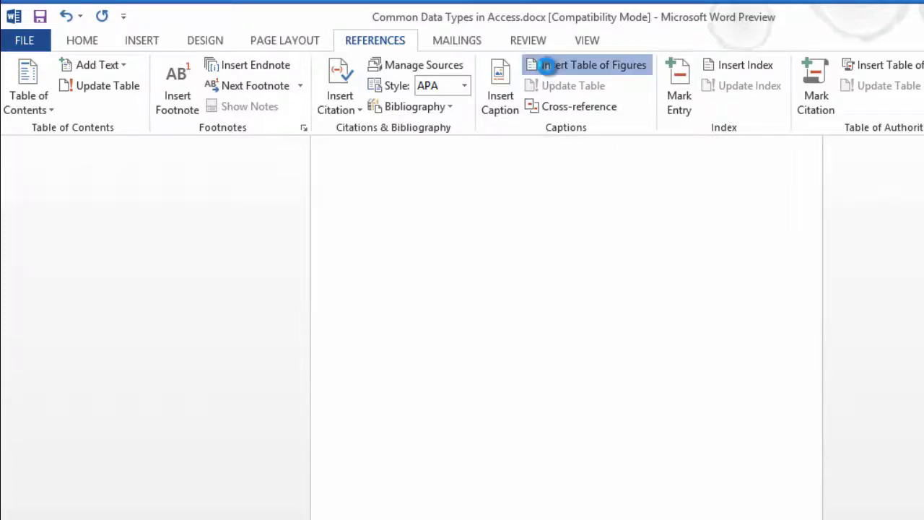
left_click(397, 344)
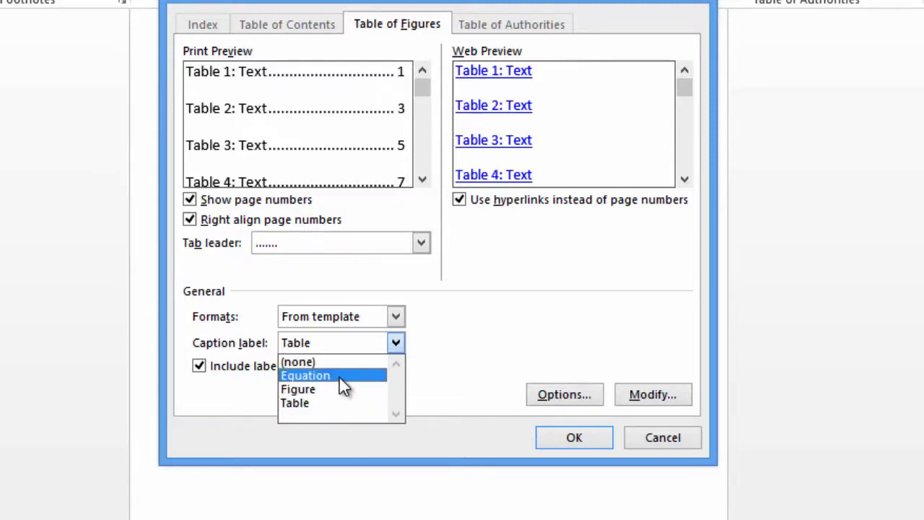
left_click(492, 331)
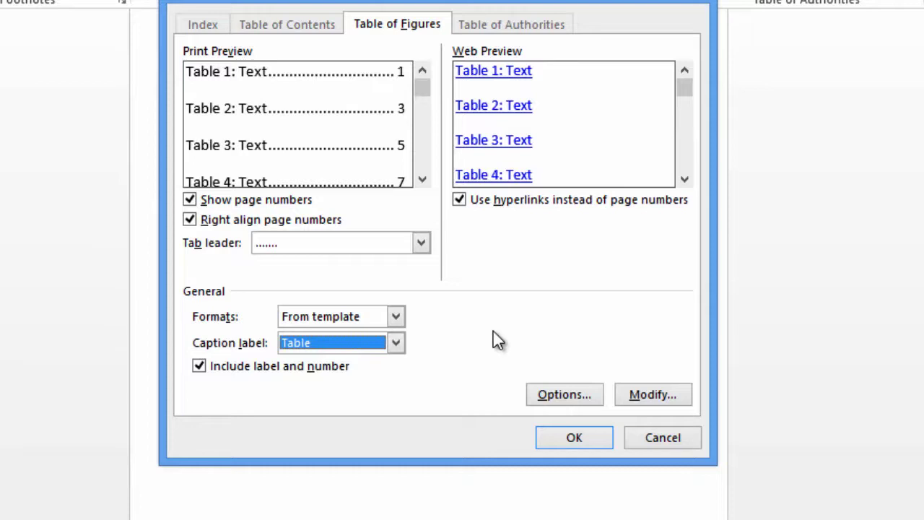